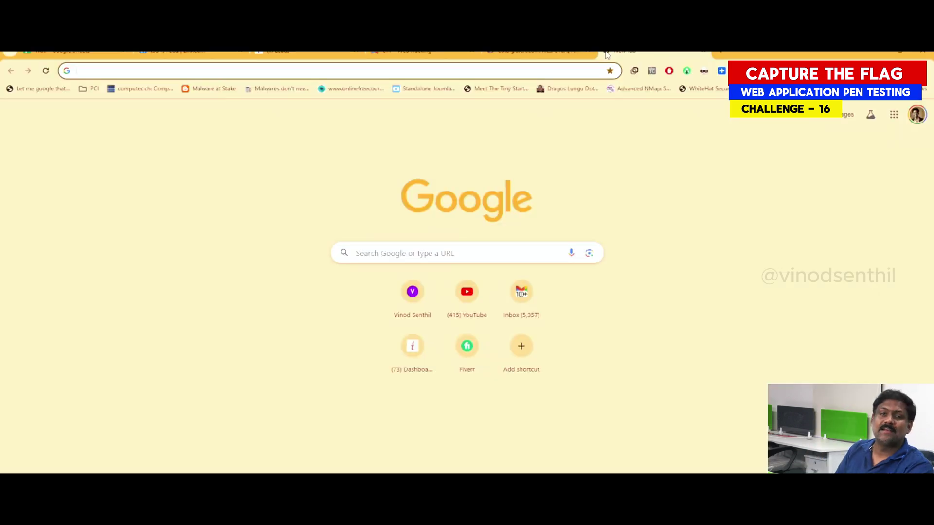
Search 'what is my user agent', open WhatIsMyBrowser, and highlight the Chrome/124 user agent string.
text(what is my user agent)
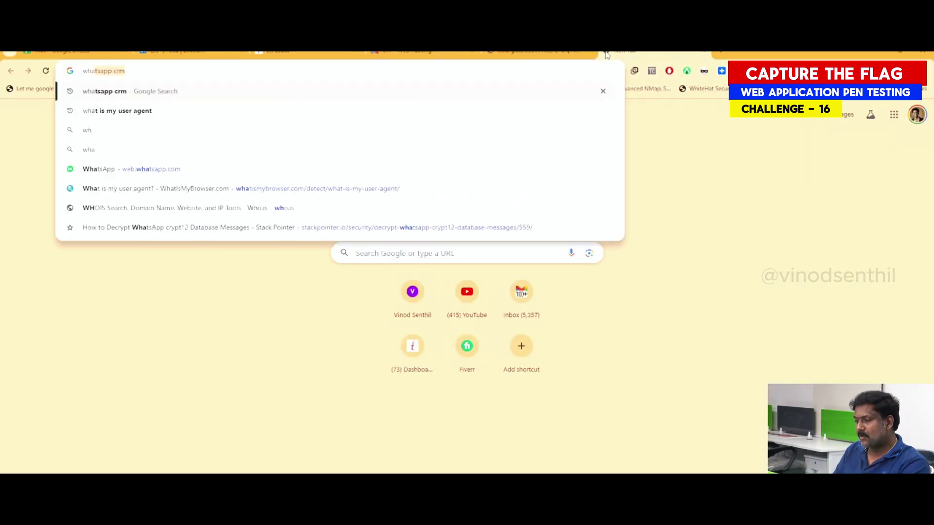
key(Return)
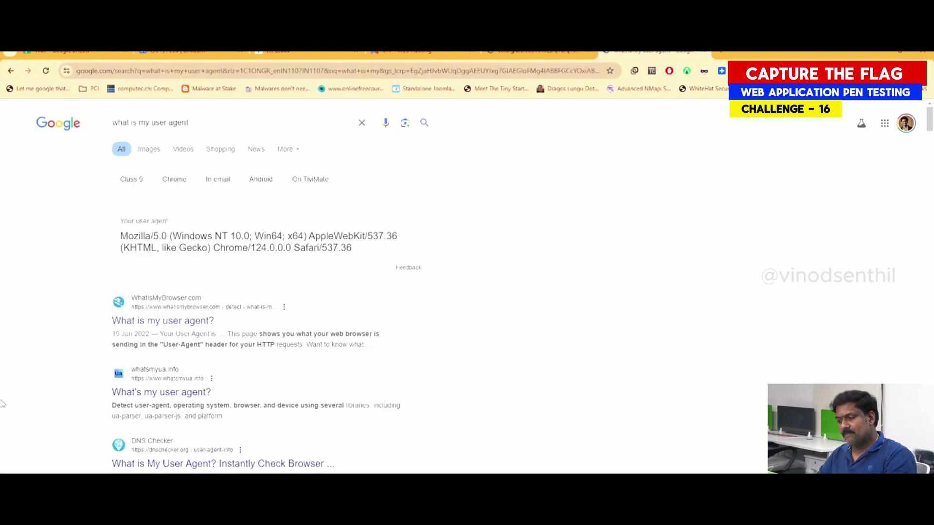
drag(229, 323, 108, 325)
click(140, 325)
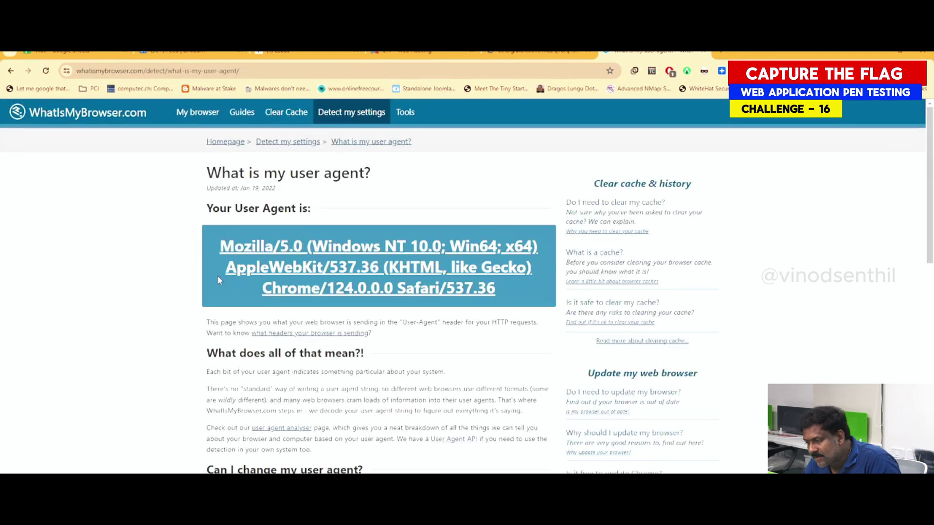
drag(213, 248, 515, 292)
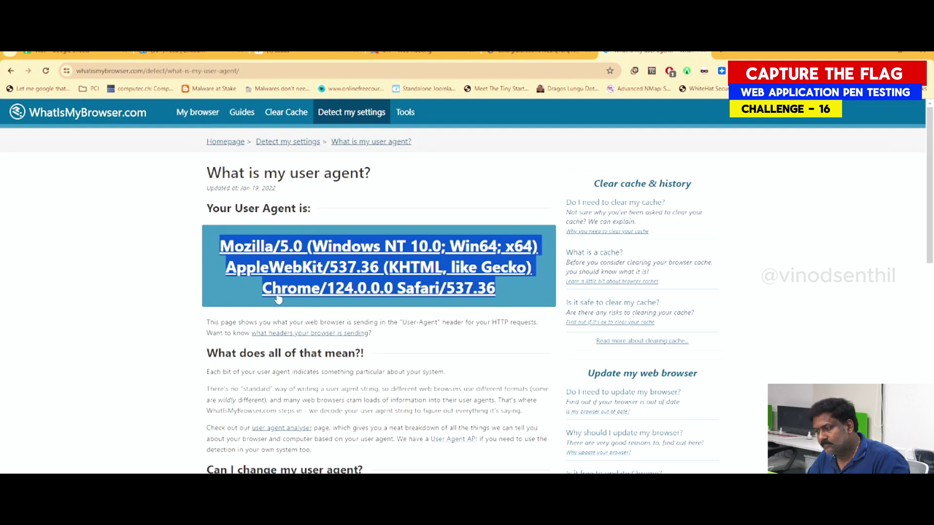
drag(245, 290, 393, 289)
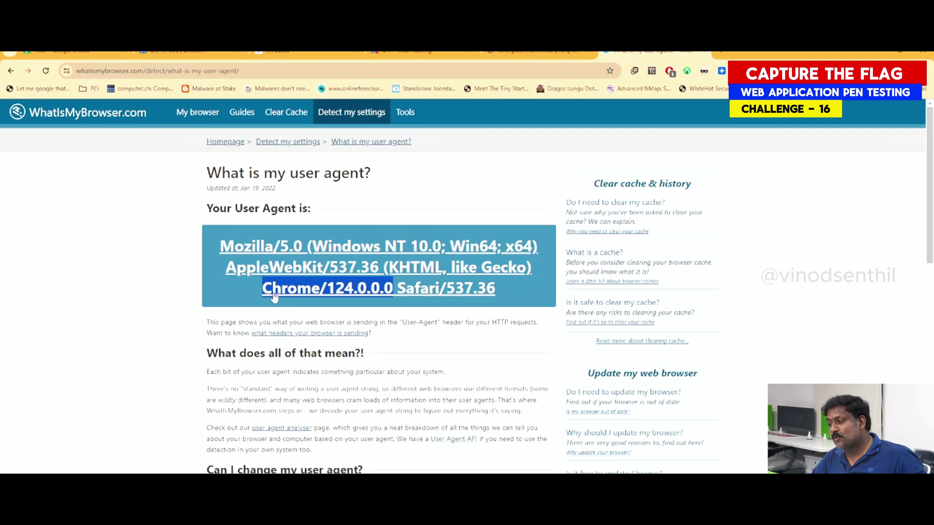
Spoof the browser as Opera 12.14 and check the reported Opera user agent.
click(706, 77)
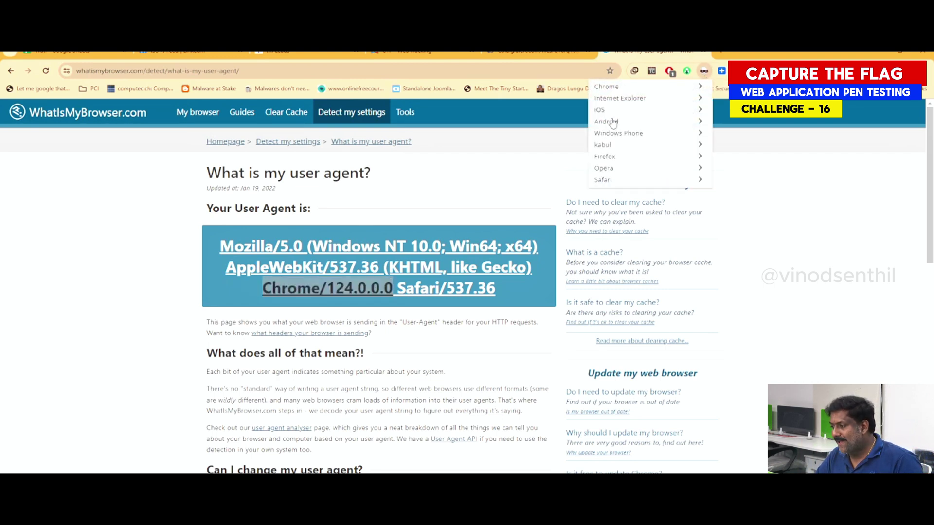
click(603, 169)
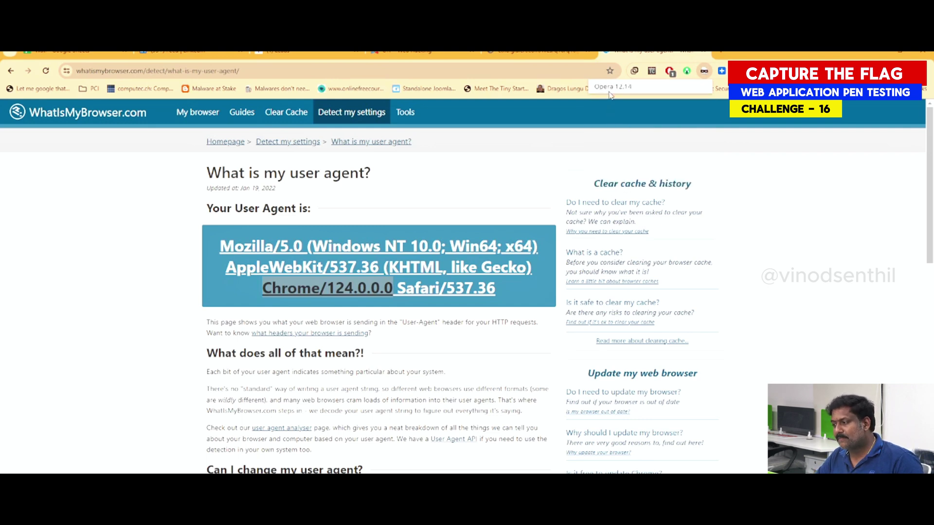
click(611, 86)
drag(253, 253, 502, 270)
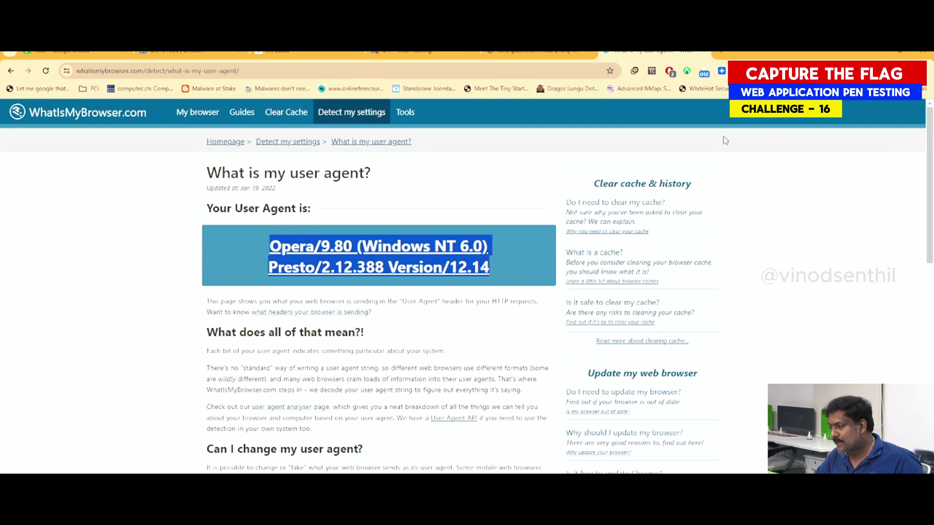
Switch the spoofed user agent to Mac Firefox 33 and check the Macintosh Firefox/33.0 string.
click(704, 72)
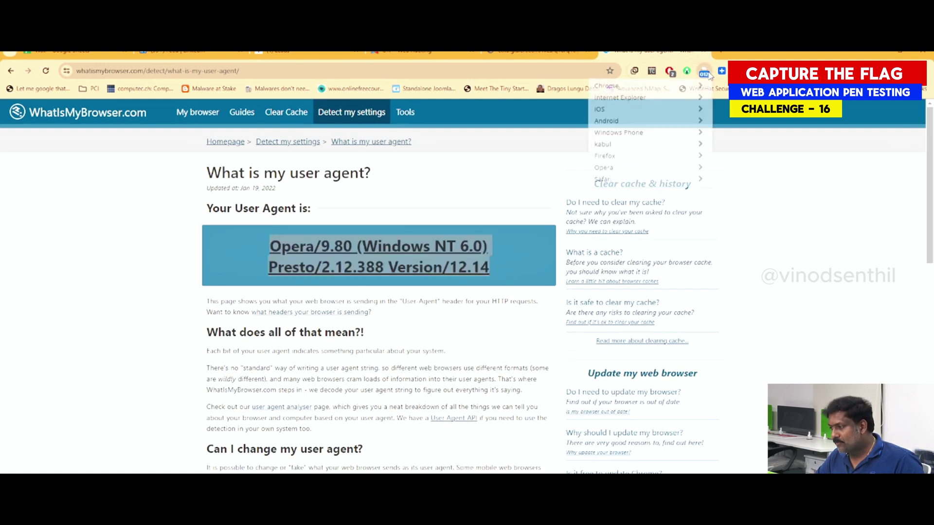
click(603, 157)
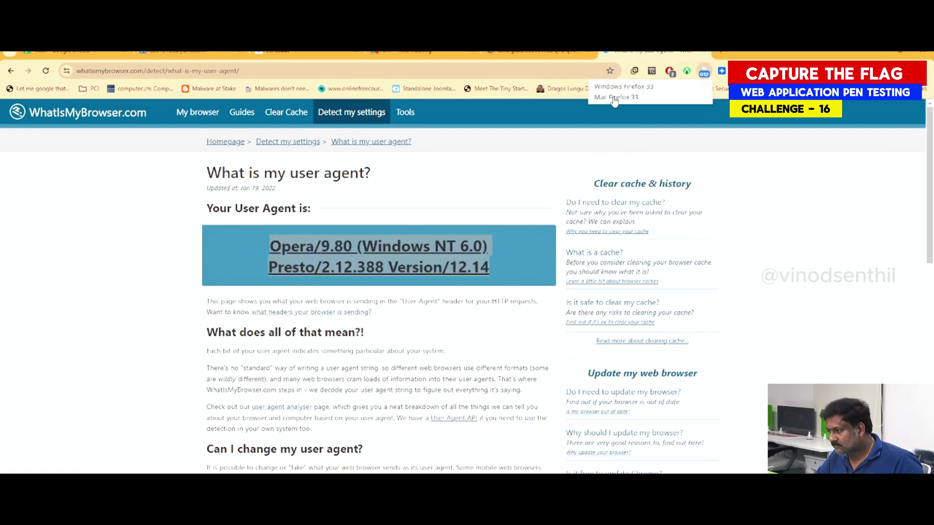
click(614, 100)
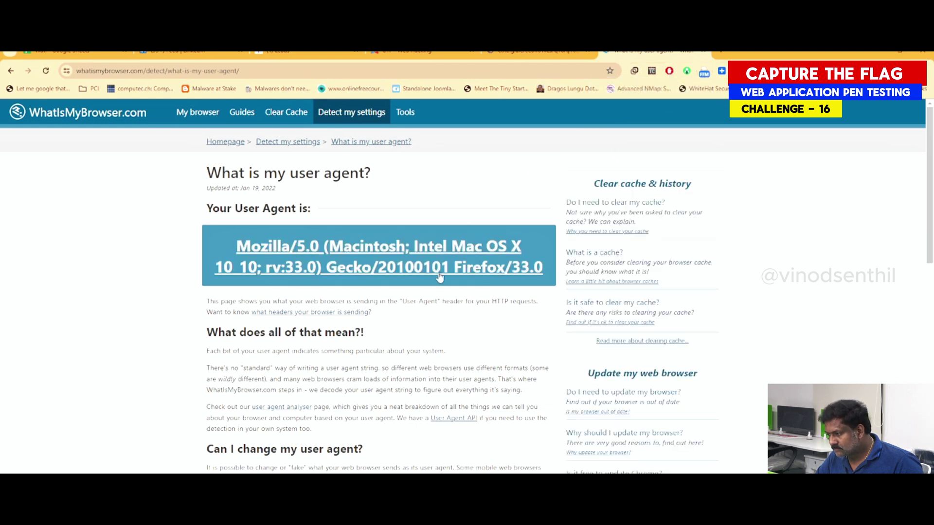
drag(235, 246, 521, 243)
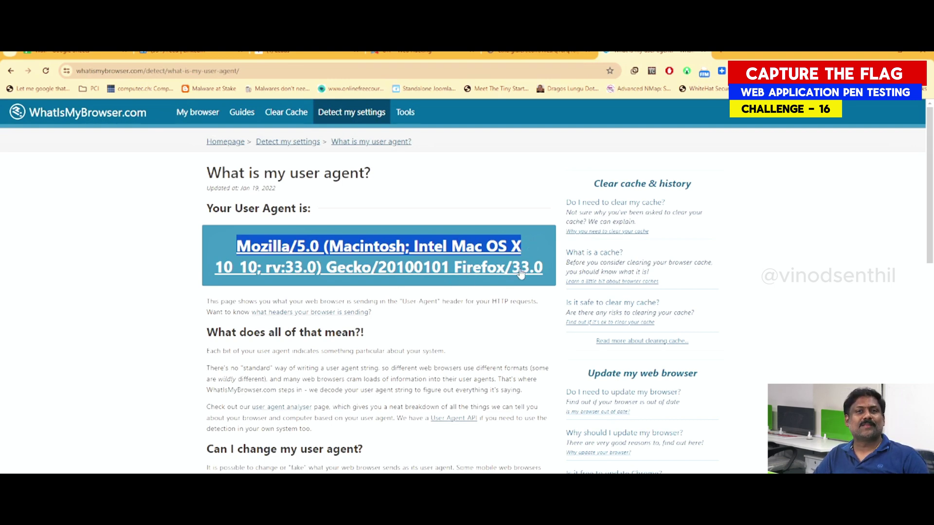
Open the User-Agent Switcher extension's options page.
click(704, 72)
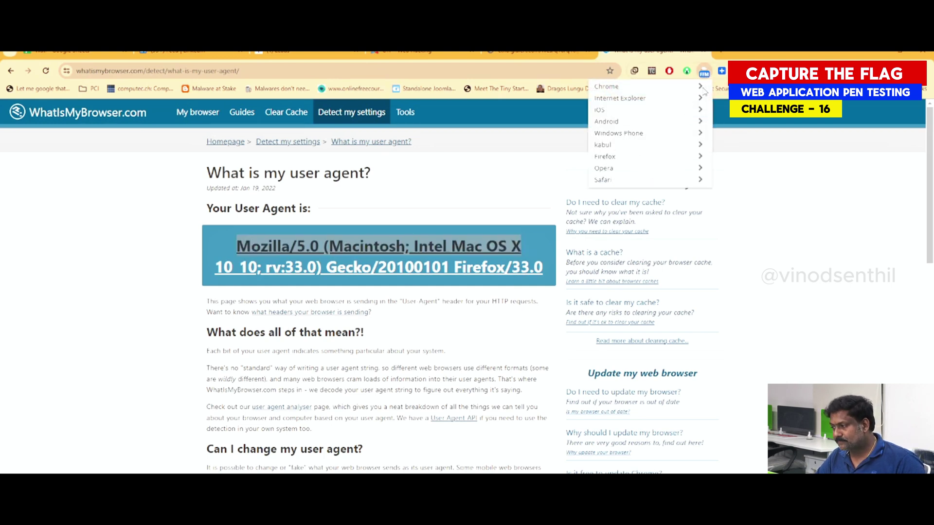
right_click(704, 73)
click(727, 139)
Delete the existing kabul entry from the custom user agent list.
drag(48, 131, 107, 147)
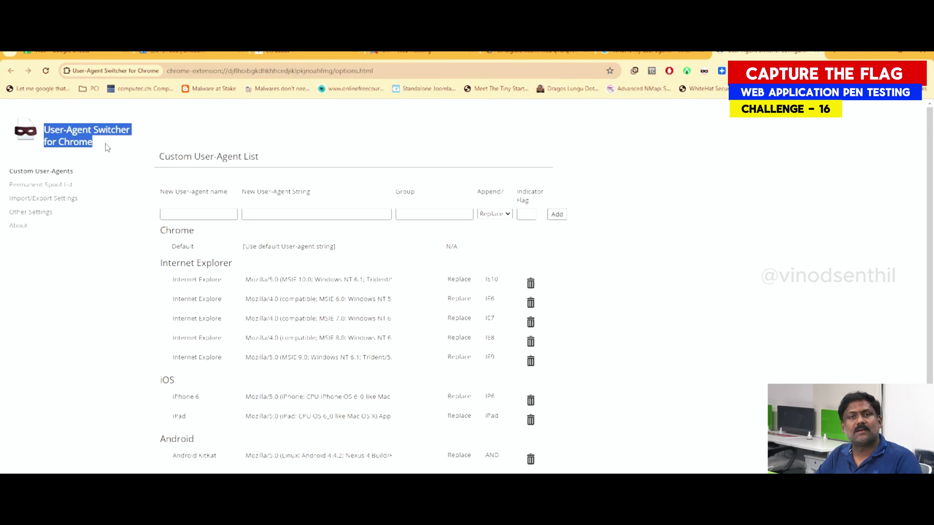
scroll(197, 299, down, 3)
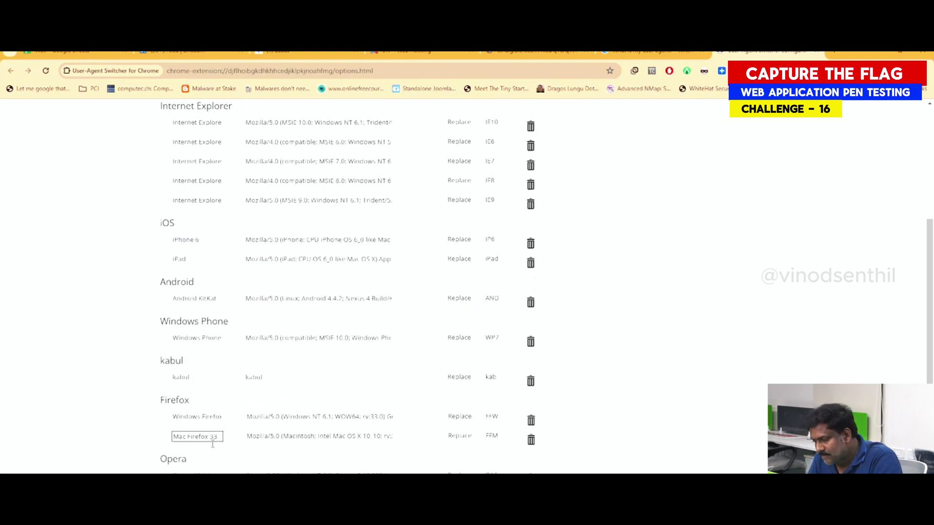
click(530, 381)
scroll(350, 209, up, 3)
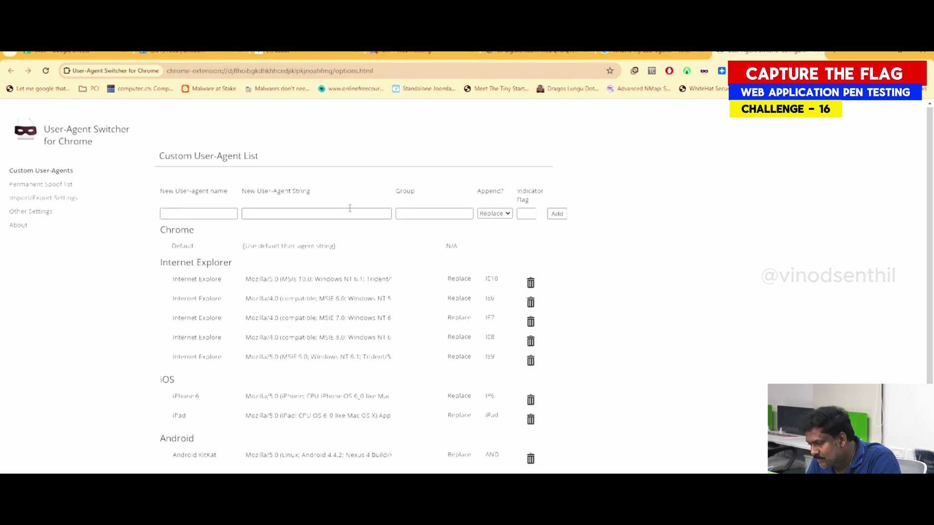
Add a custom user agent named 'kabul' with string and group 'kabul' and flag 'kab'.
click(202, 213)
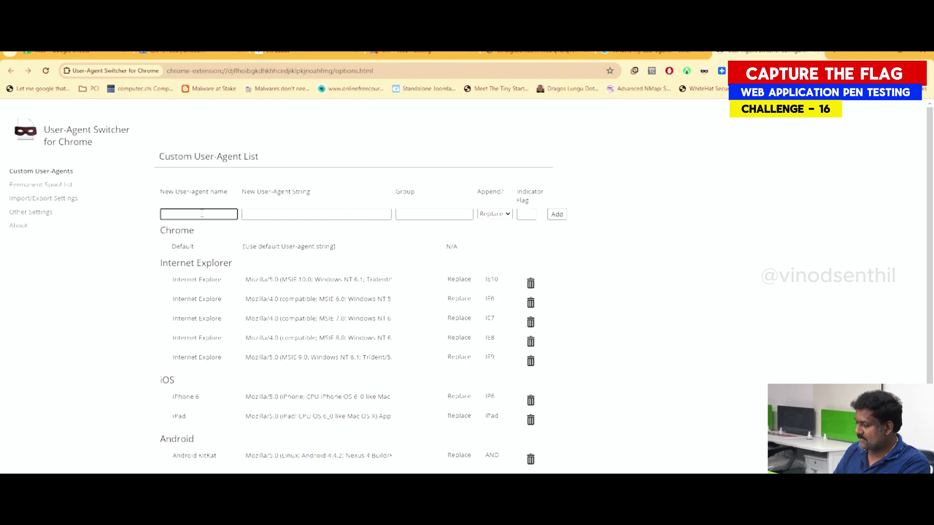
text(kabul)
key(Tab)
text(kabul)
key(Tab)
text(kabul)
key(Tab)
key(Tab)
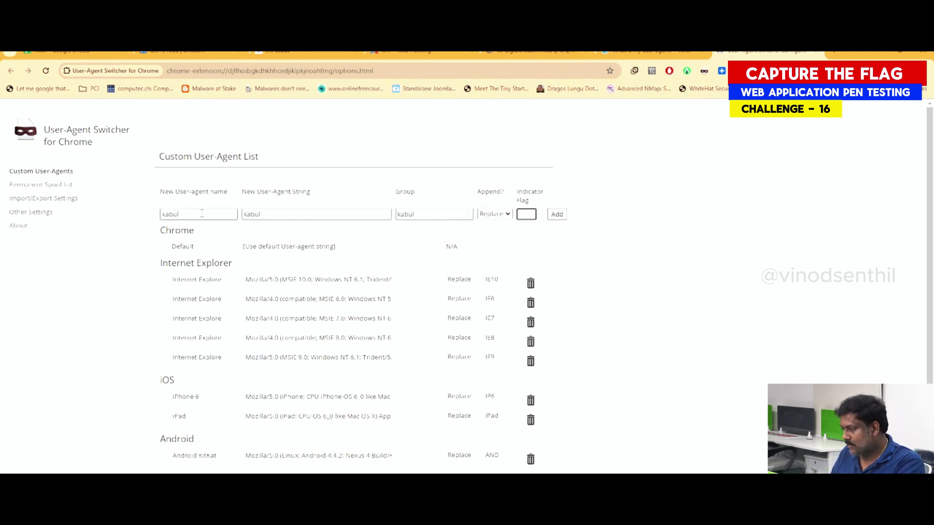
text(kab)
click(554, 216)
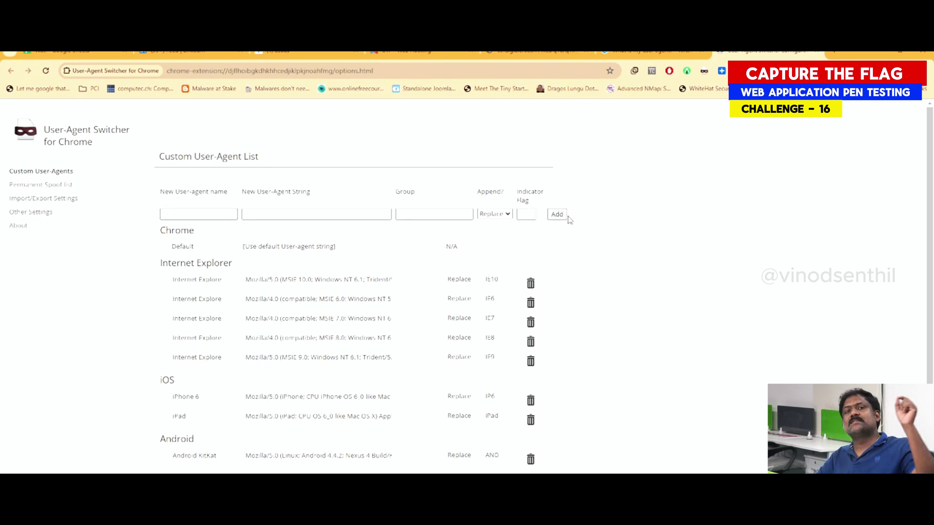
click(511, 54)
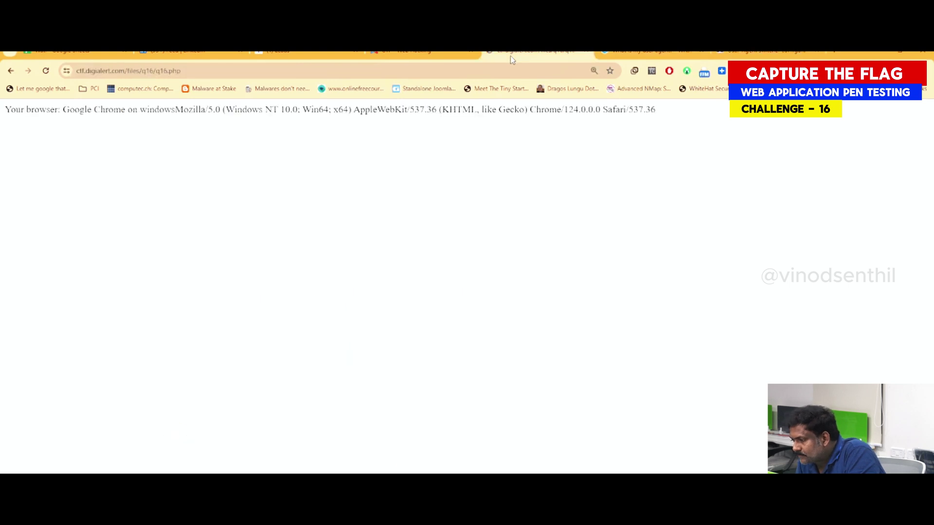
Reload the challenge page and apply a user agent from the switcher list.
click(46, 71)
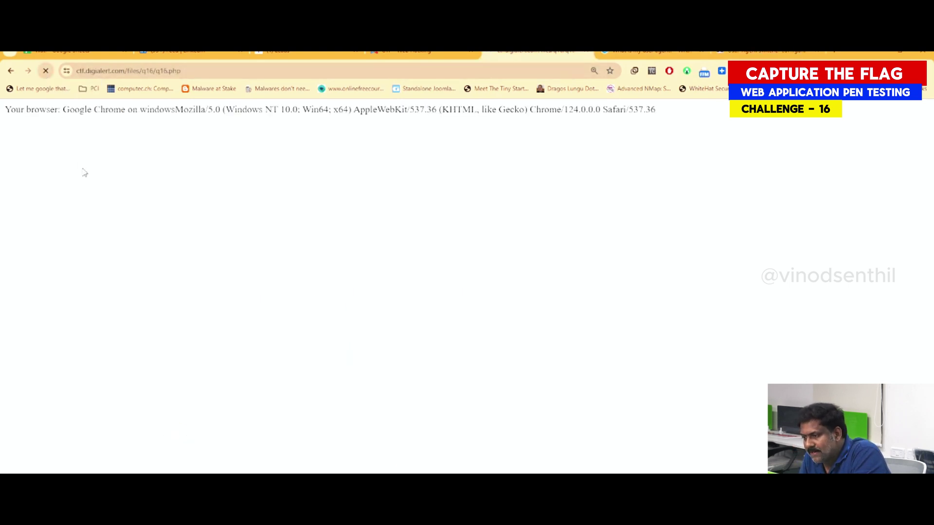
click(203, 70)
key(Return)
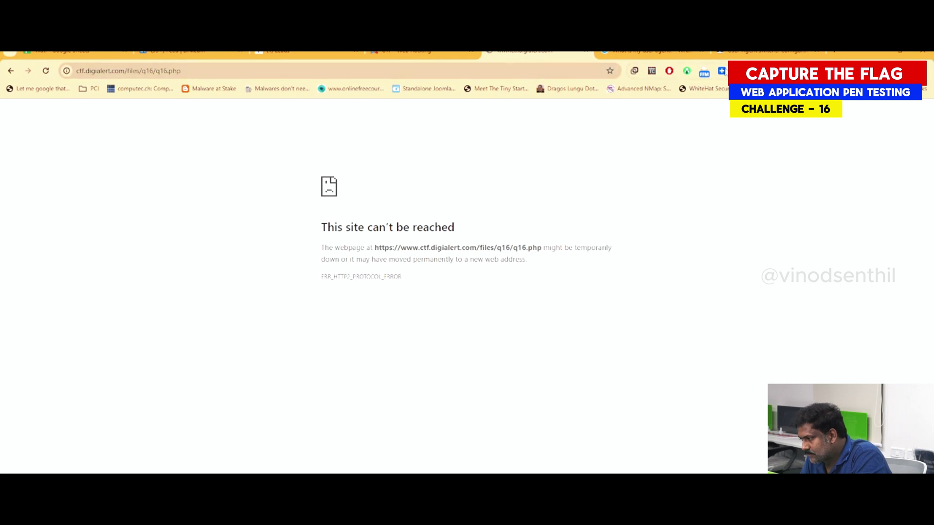
click(705, 74)
click(611, 95)
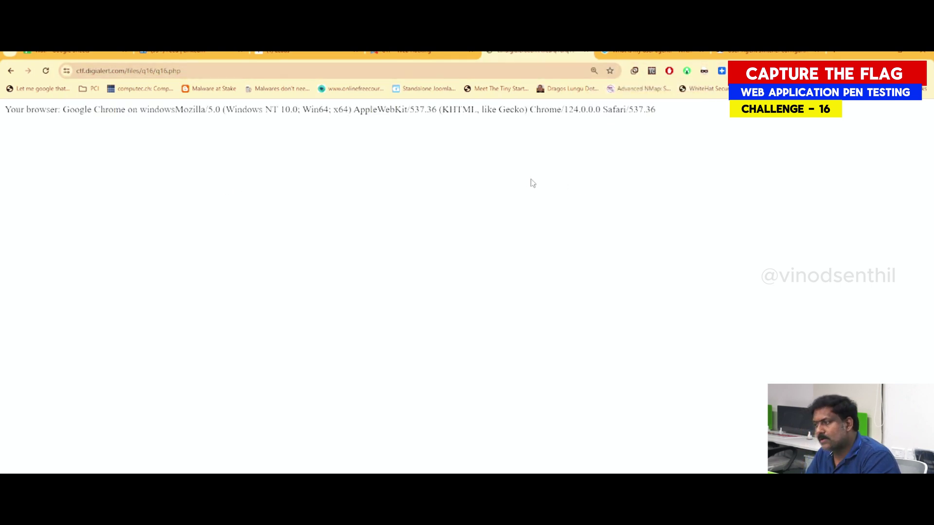
On the Web Hacking challenge, follow 'Click Here To Get The Password', then the treasure link.
click(448, 54)
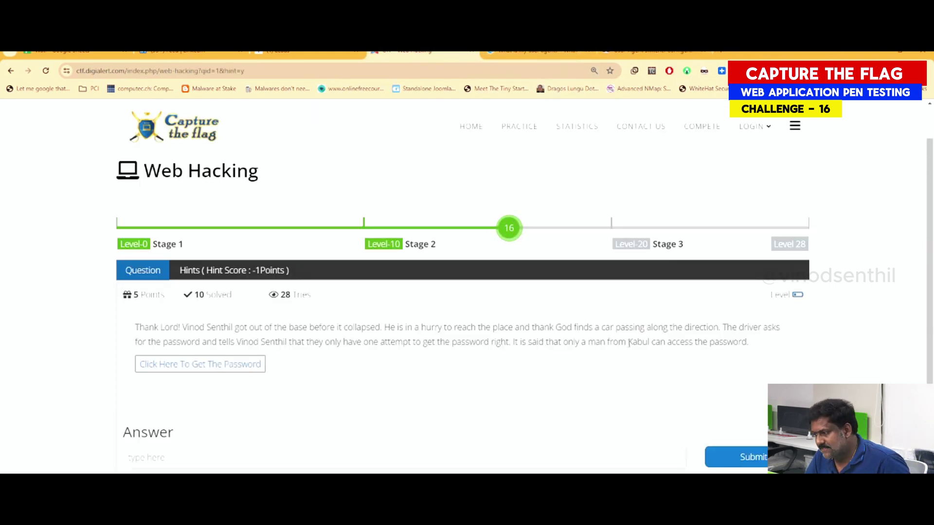
drag(512, 342, 762, 353)
click(762, 352)
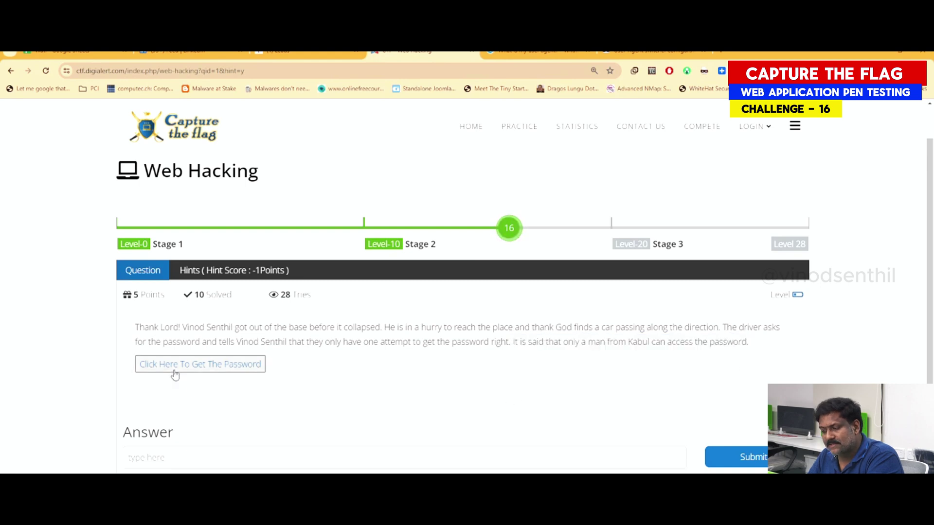
click(189, 372)
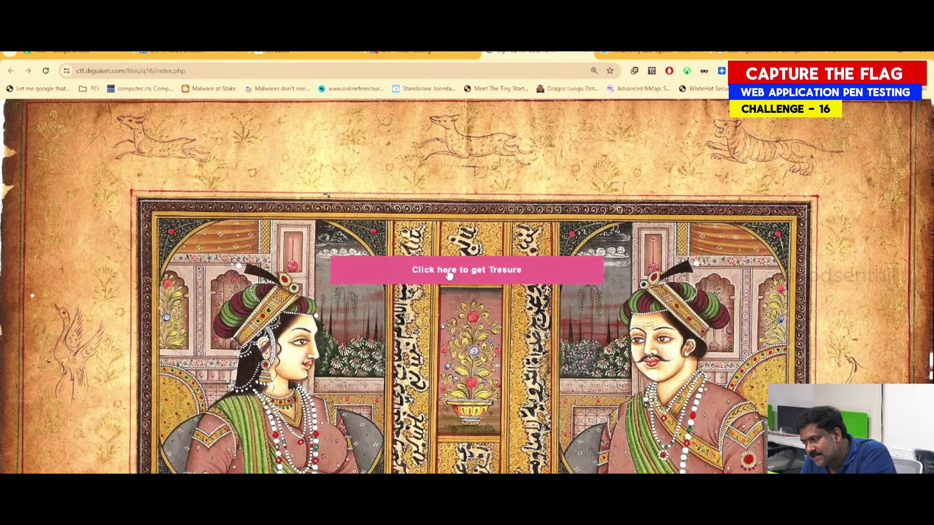
click(498, 277)
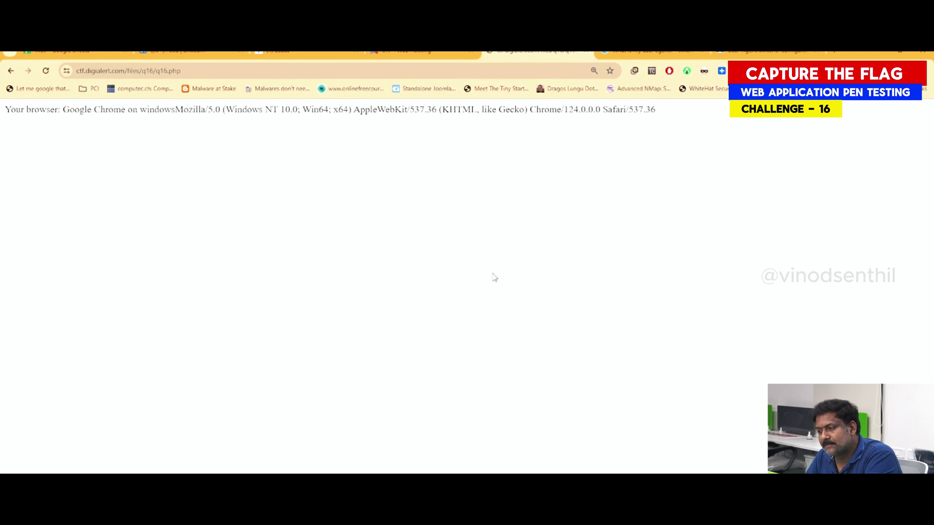
Spoof Windows Phone 8, confirm the page resubmission, then return to the challenge 16 tab.
drag(64, 110, 685, 142)
click(602, 244)
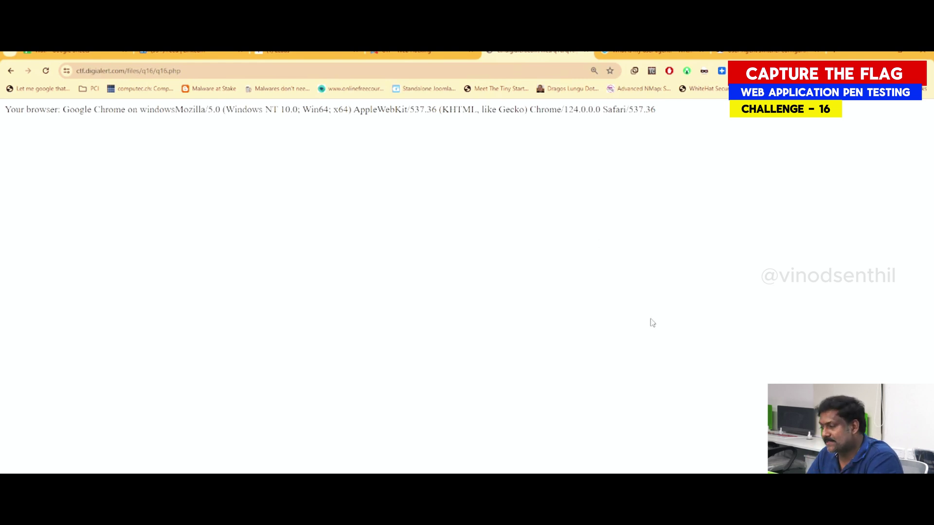
click(703, 74)
click(617, 133)
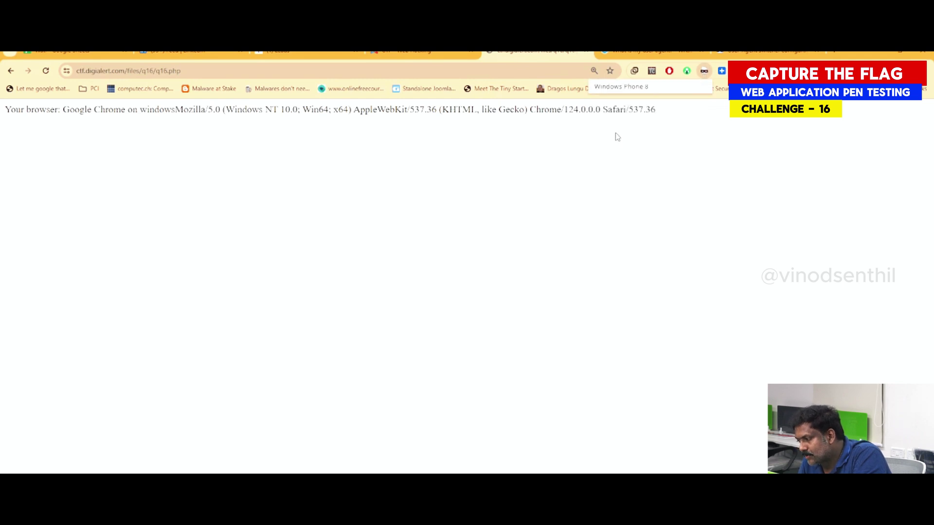
click(617, 93)
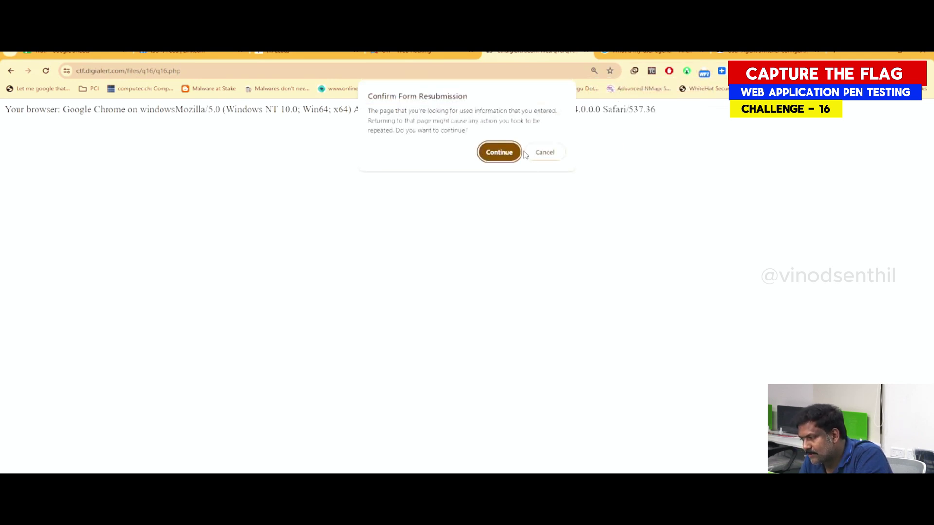
click(501, 151)
drag(325, 111, 408, 110)
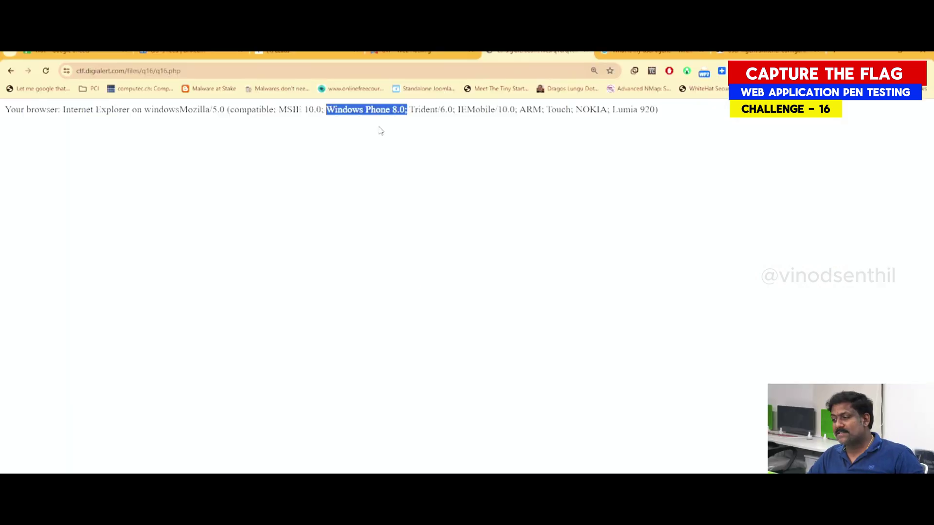
click(424, 53)
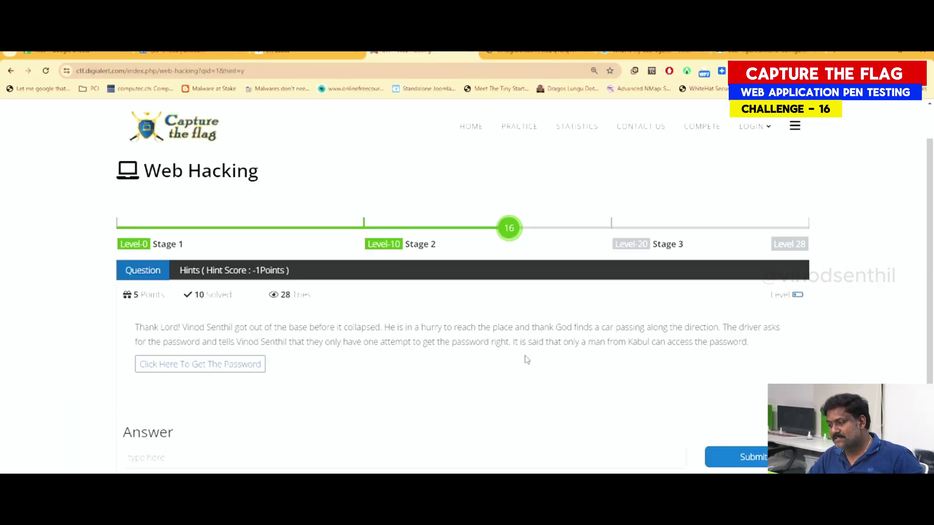
Pick out the word 'Kabul' in the challenge hint.
drag(509, 341, 690, 342)
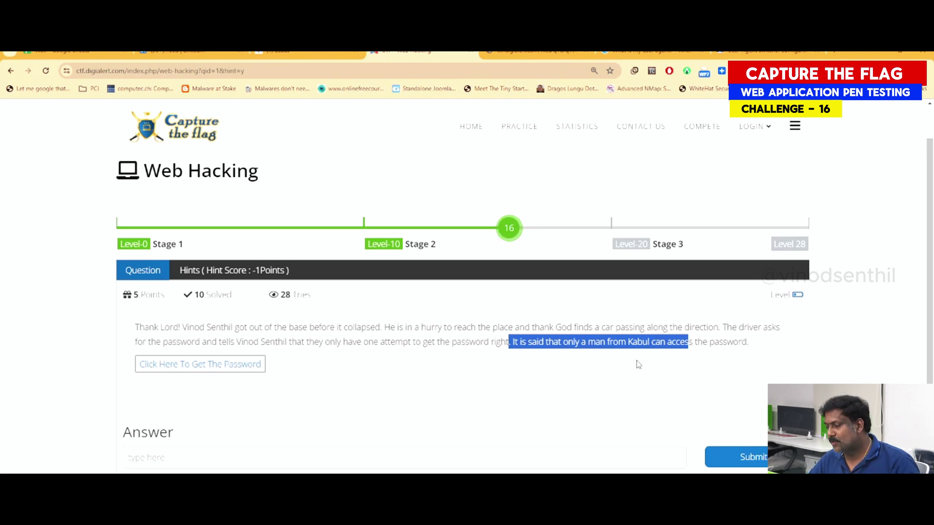
click(576, 352)
double_click(634, 342)
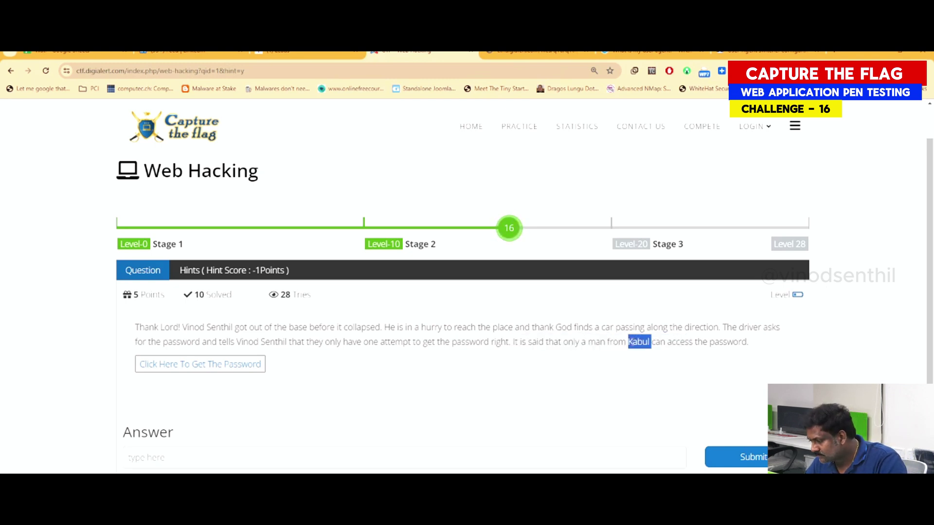
On the q16.php password page, apply the kabul user agent and confirm the reload.
click(560, 53)
click(650, 234)
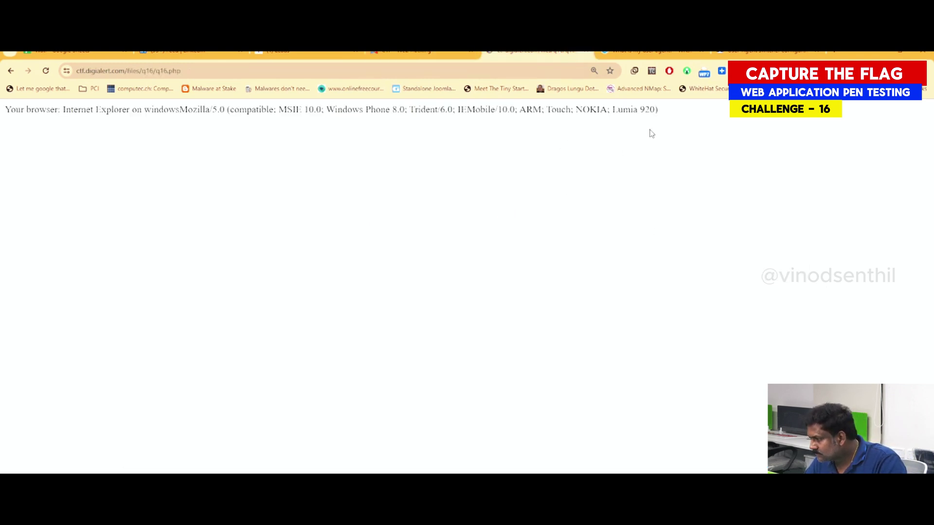
click(703, 74)
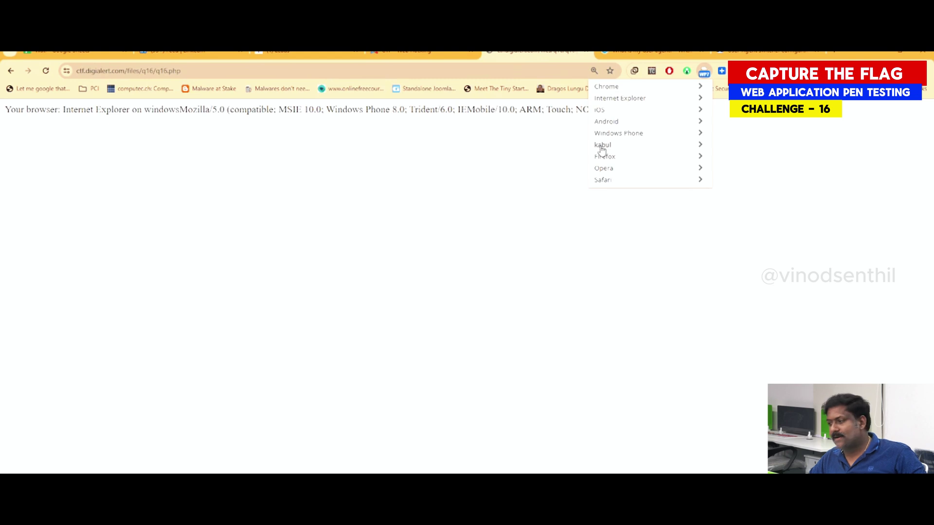
click(602, 150)
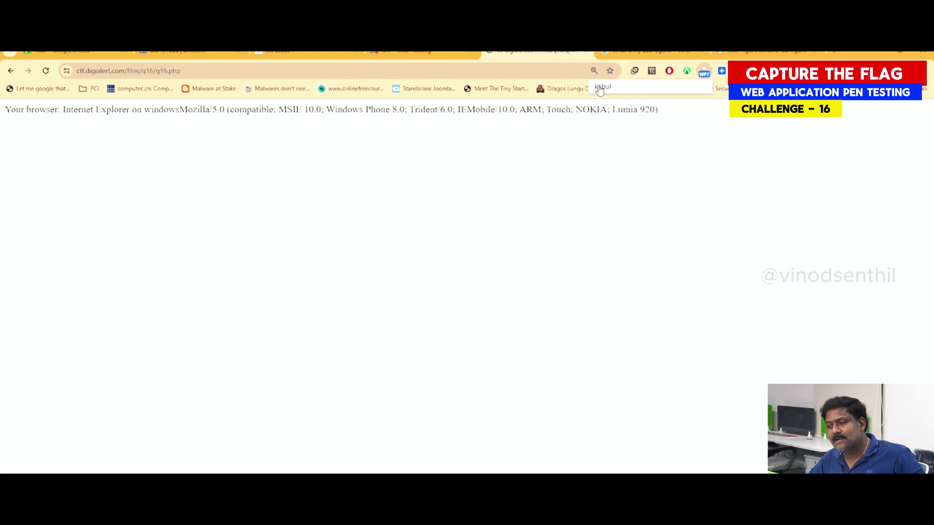
click(498, 150)
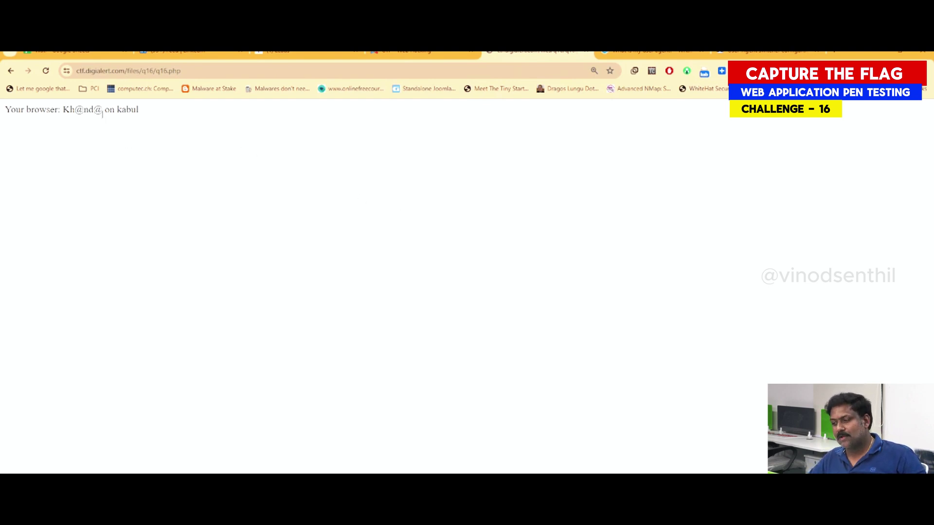
Copy the revealed password from the password page.
drag(101, 113, 61, 111)
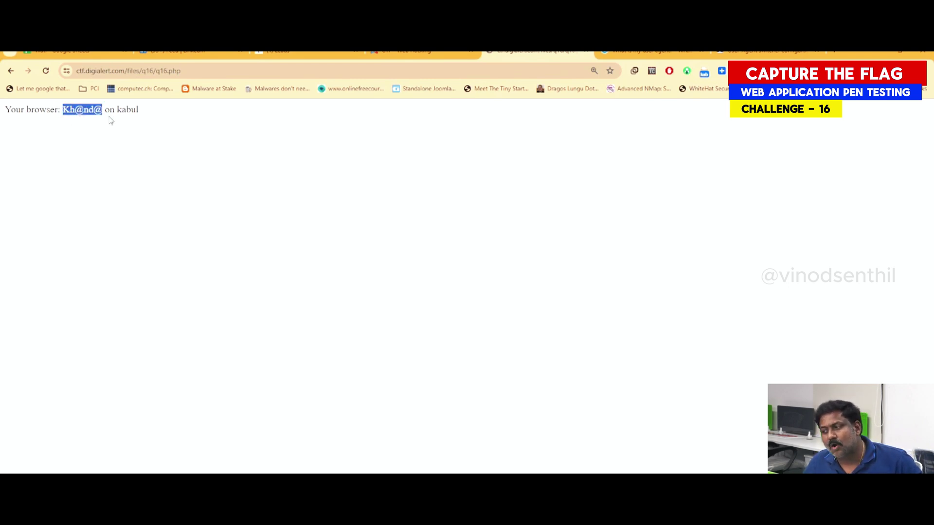
right_click(85, 118)
click(92, 124)
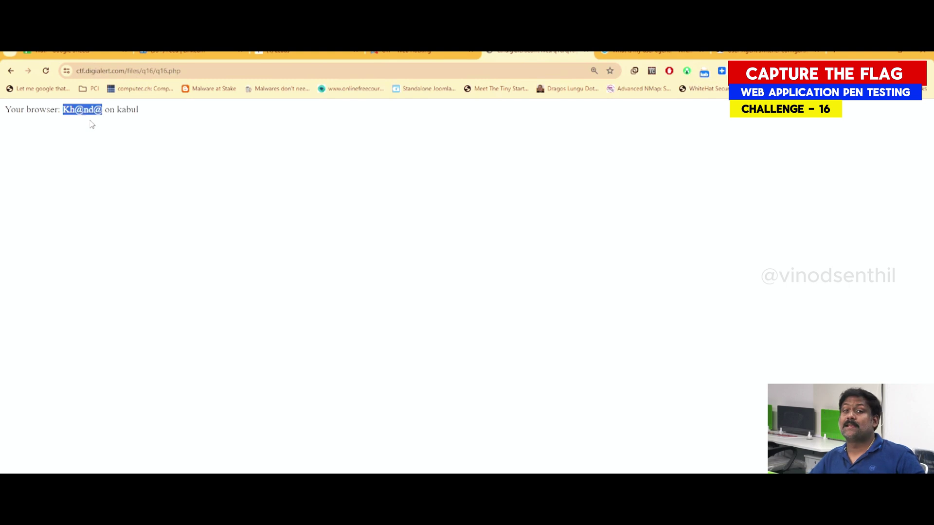
click(602, 249)
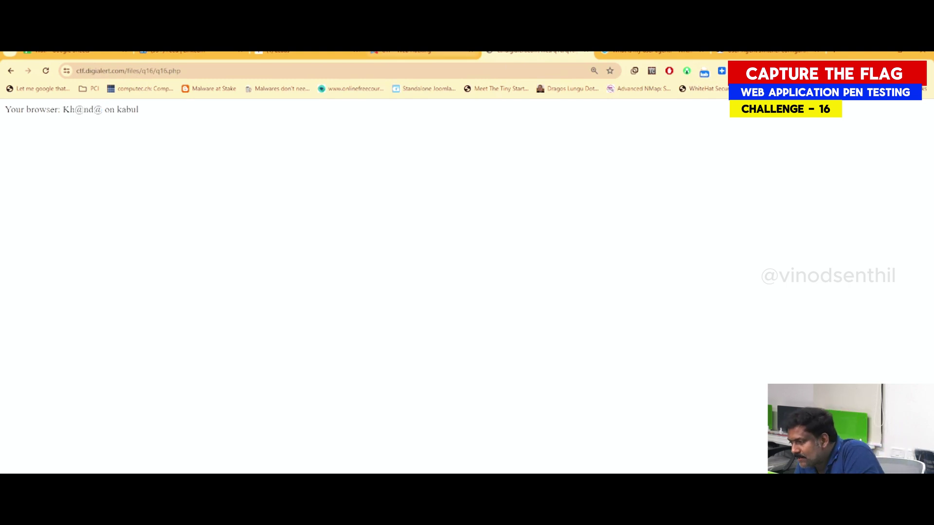
Paste the password into the challenge 16 Answer field and submit it.
click(424, 53)
key(ctrl+v)
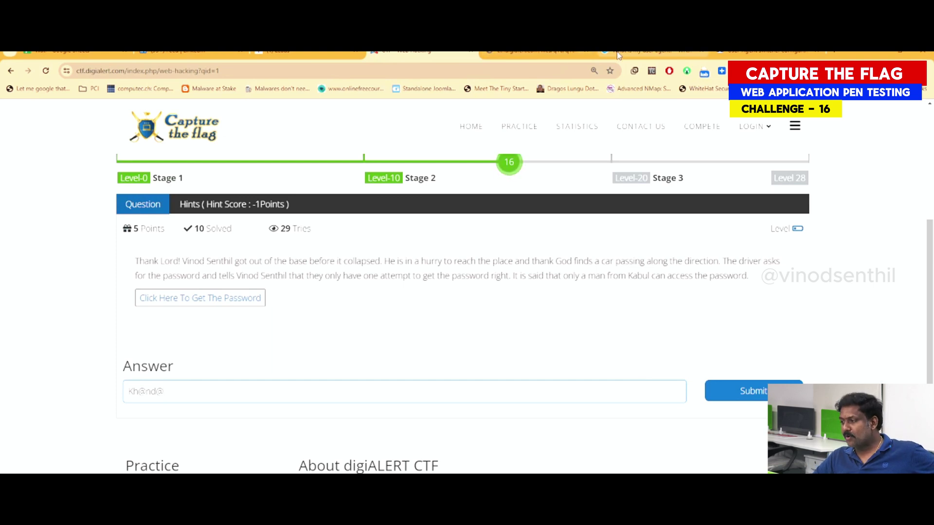
click(590, 52)
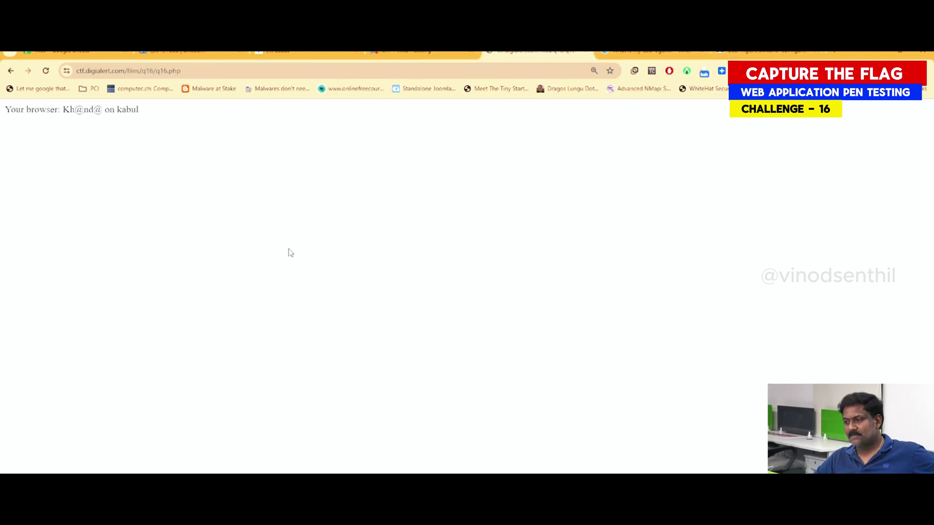
click(403, 53)
click(727, 391)
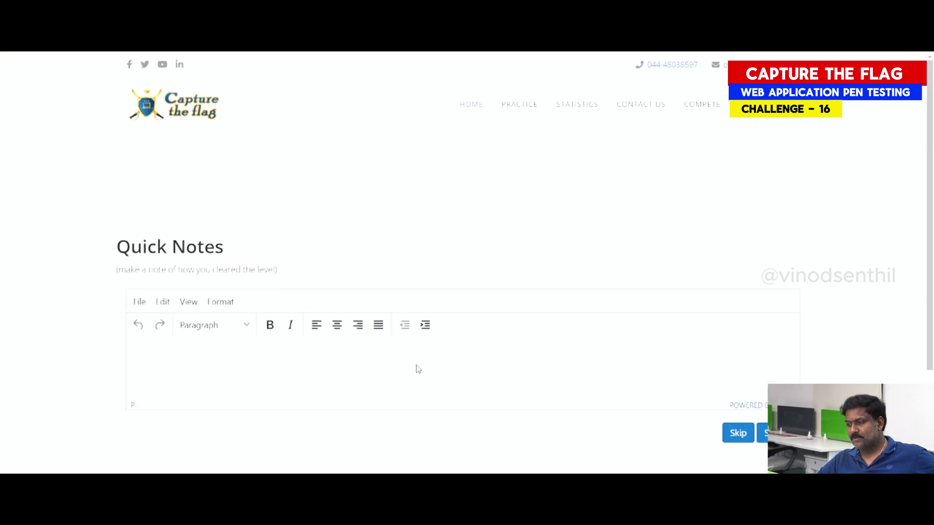